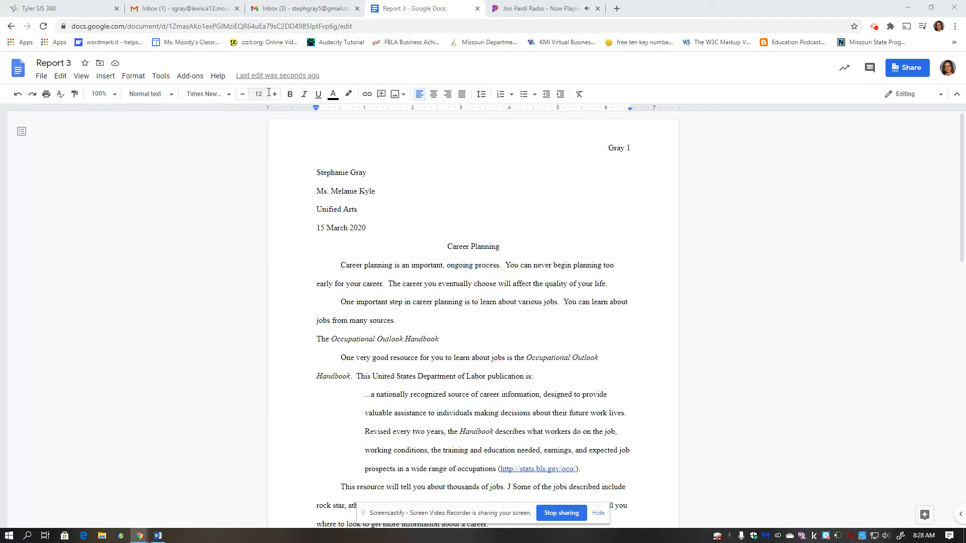
Review the report's first page down to the block quotation and look at the indentation options.
scroll(441, 239, "down", 1)
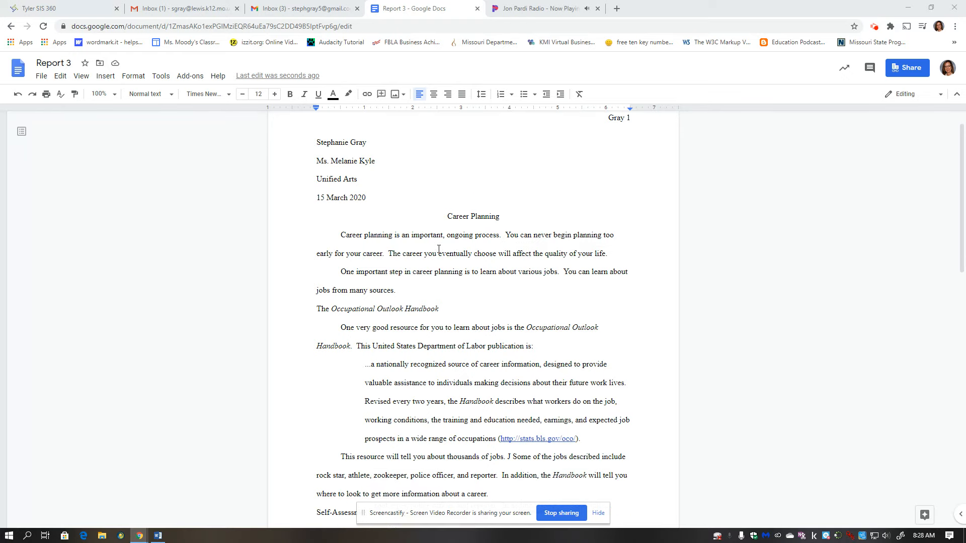
scroll(444, 232, "down", 1)
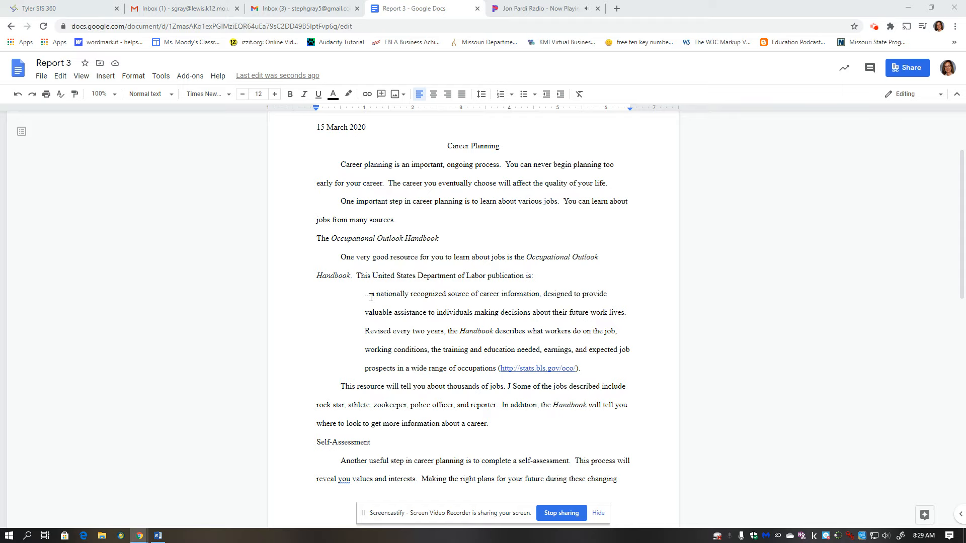
left_click(131, 79)
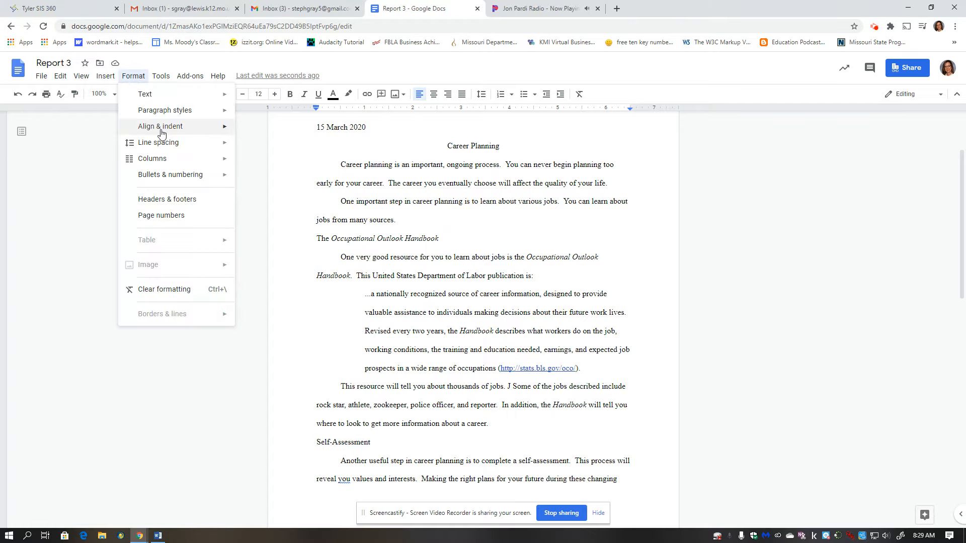
mouse_move(161, 133)
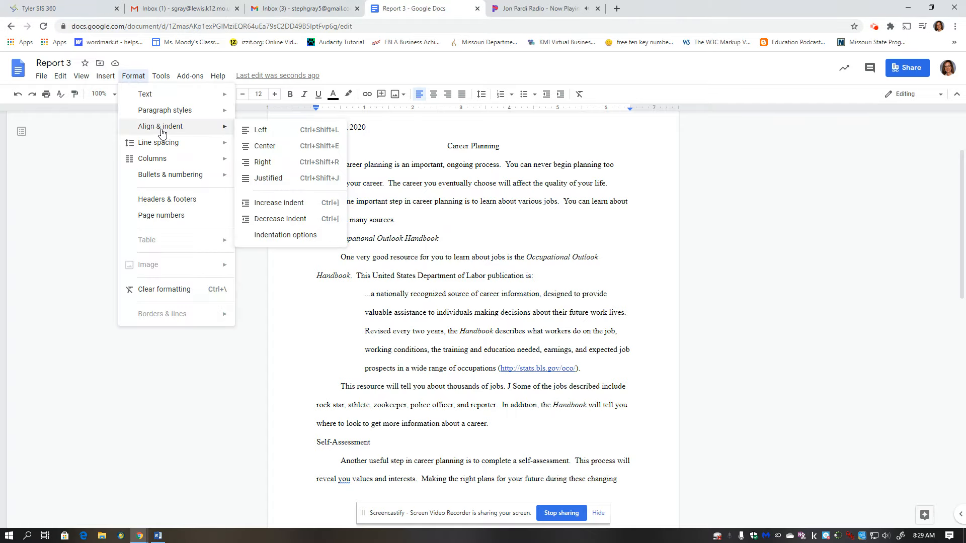
left_click(267, 235)
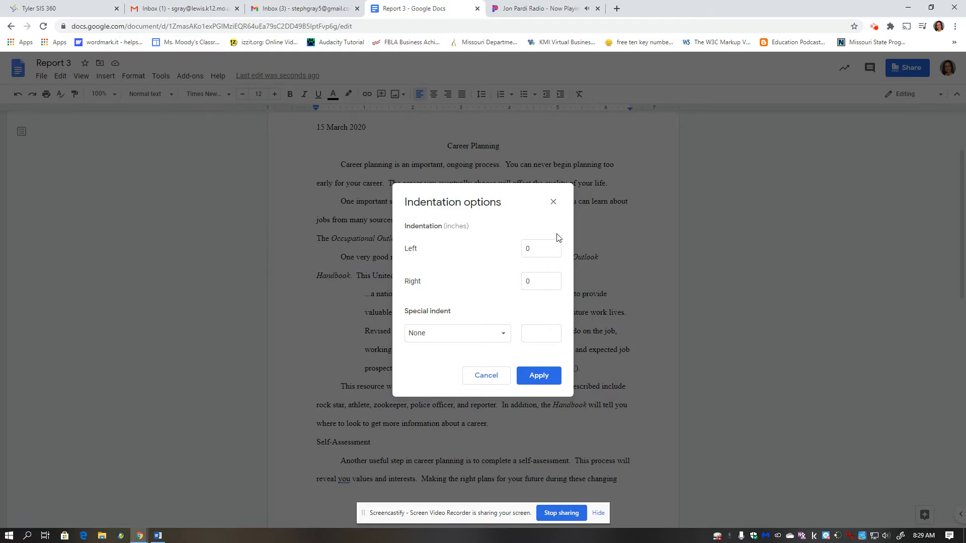
left_click(554, 201)
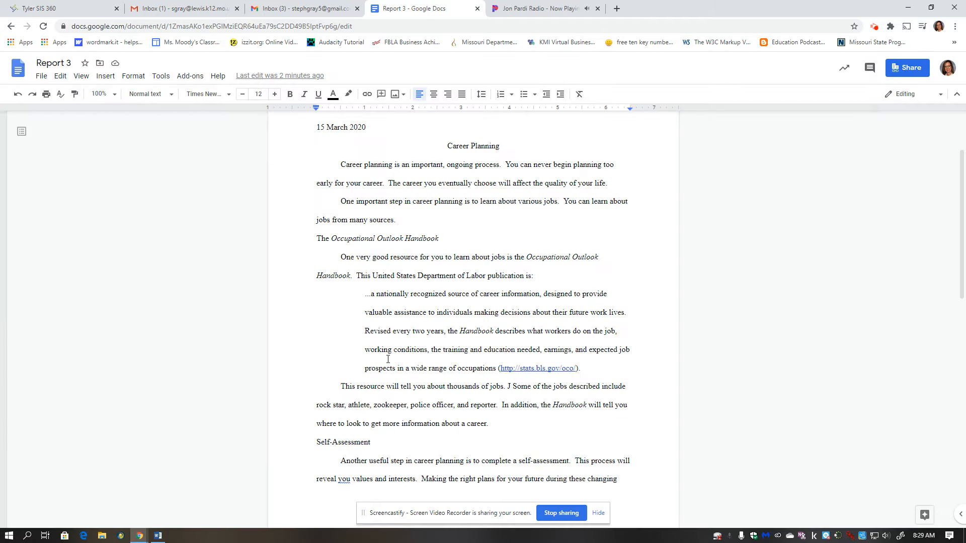
Insert a page break after the report's last paragraph, which ends with "to work outdoors rather than indoors.".
scroll(391, 392, "down", 1)
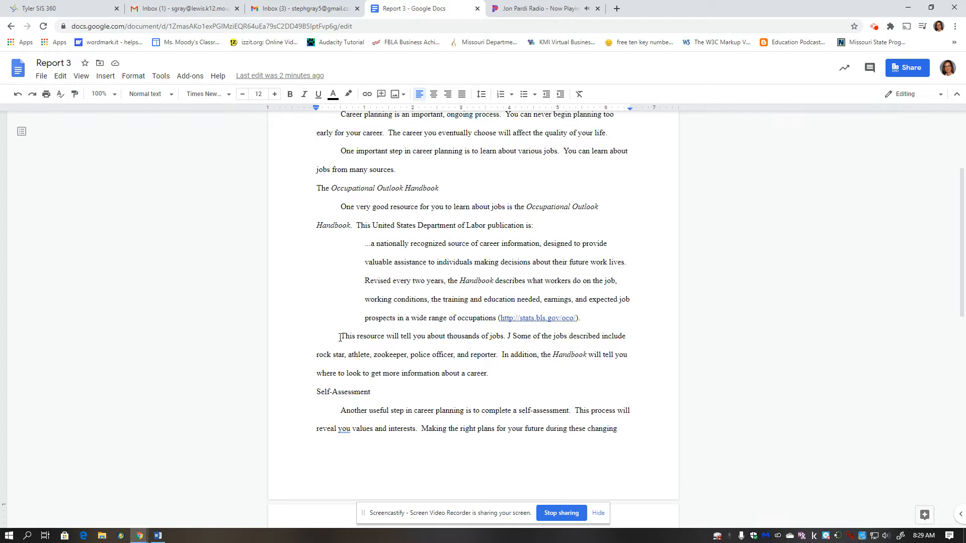
scroll(332, 328, "up", 1)
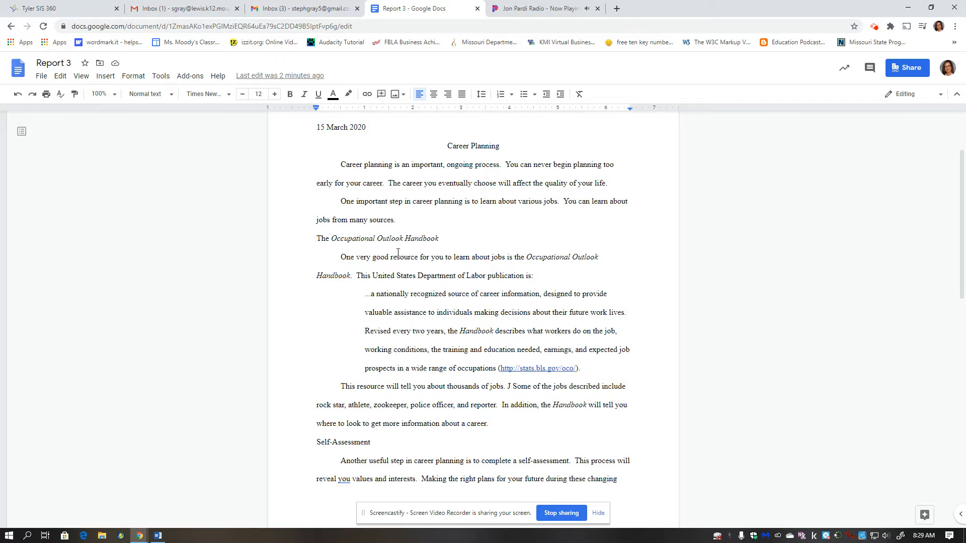
scroll(446, 343, "down", 5)
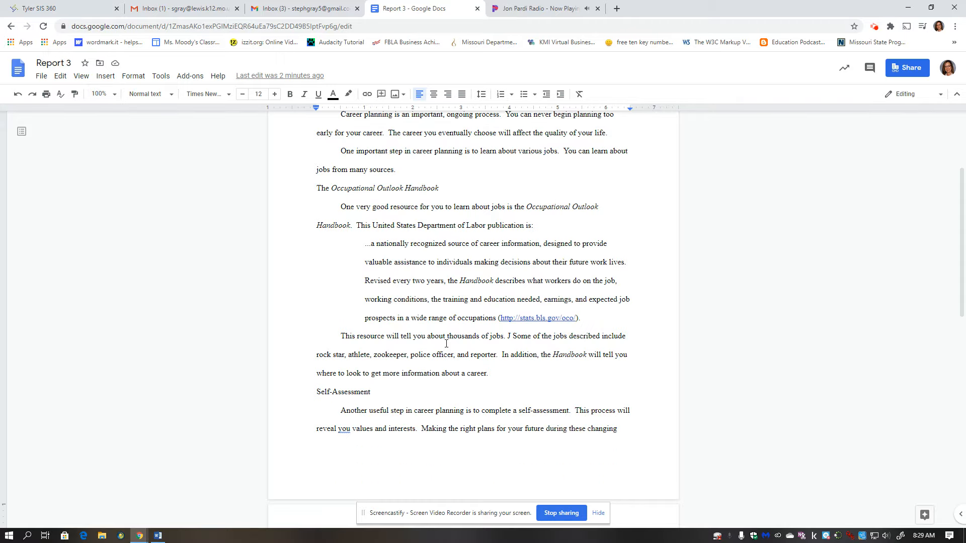
scroll(534, 293, "down", 2)
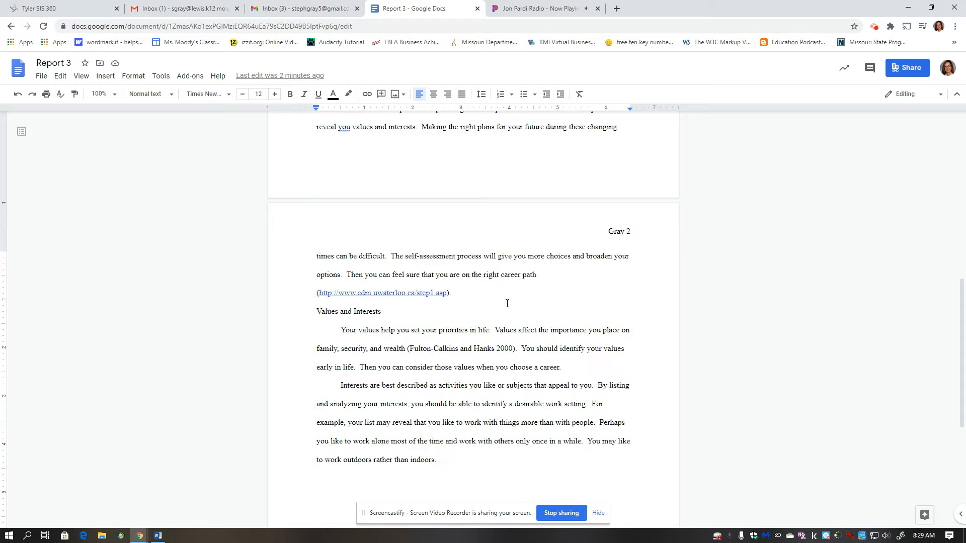
scroll(503, 307, "down", 2)
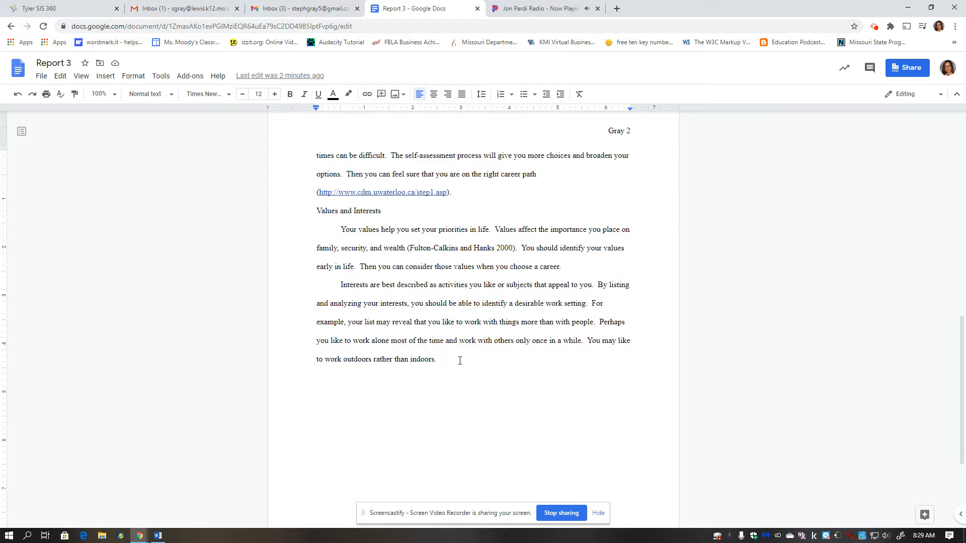
scroll(459, 360, "down", 2)
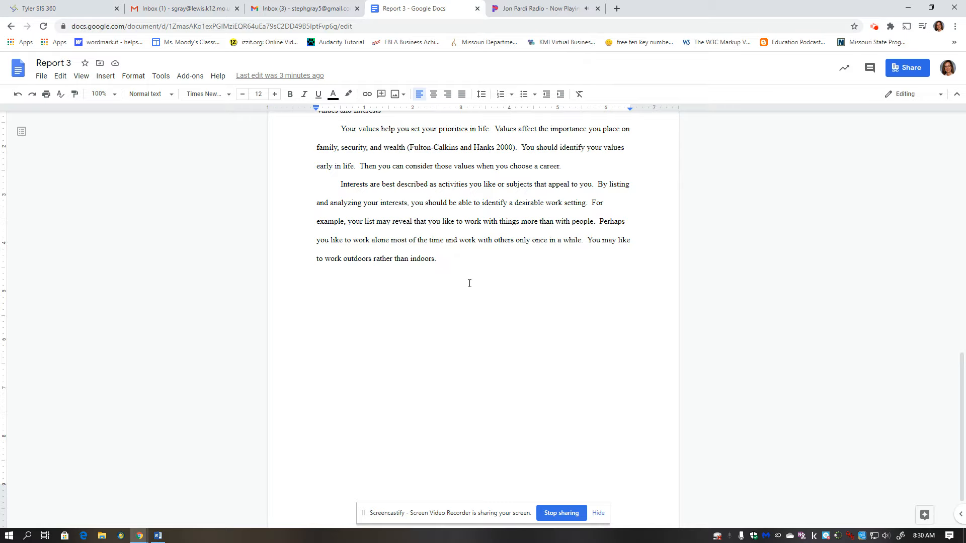
left_click(106, 76)
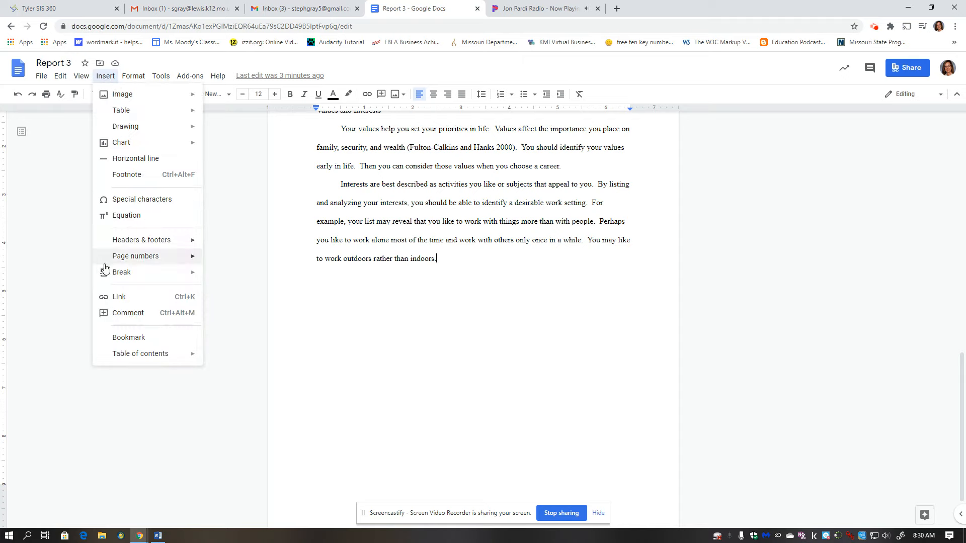
mouse_move(122, 274)
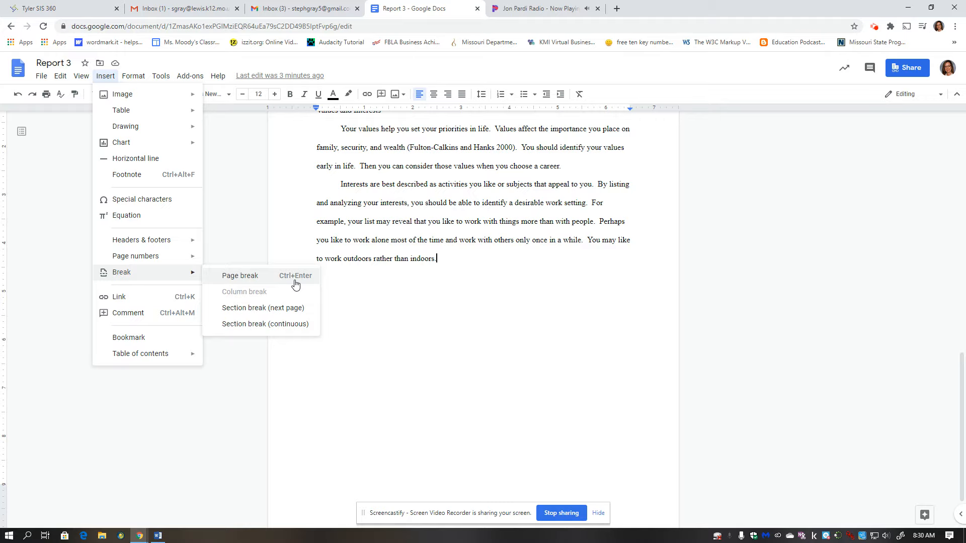
left_click(265, 275)
scroll(402, 312, "down", 2)
scroll(406, 309, "down", 1)
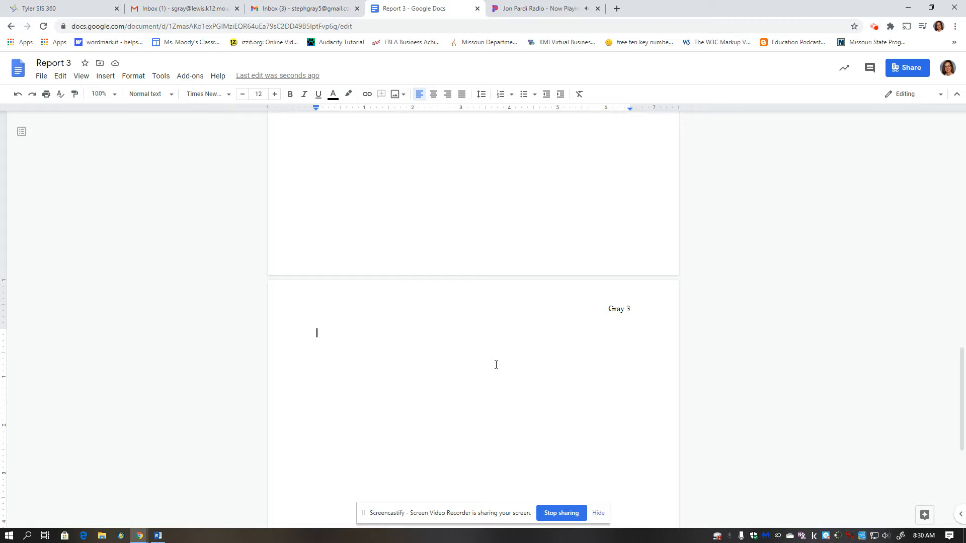
Paste the copied Works Cited heading and its three source entries onto the new blank page.
right_click(421, 332)
left_click(448, 374)
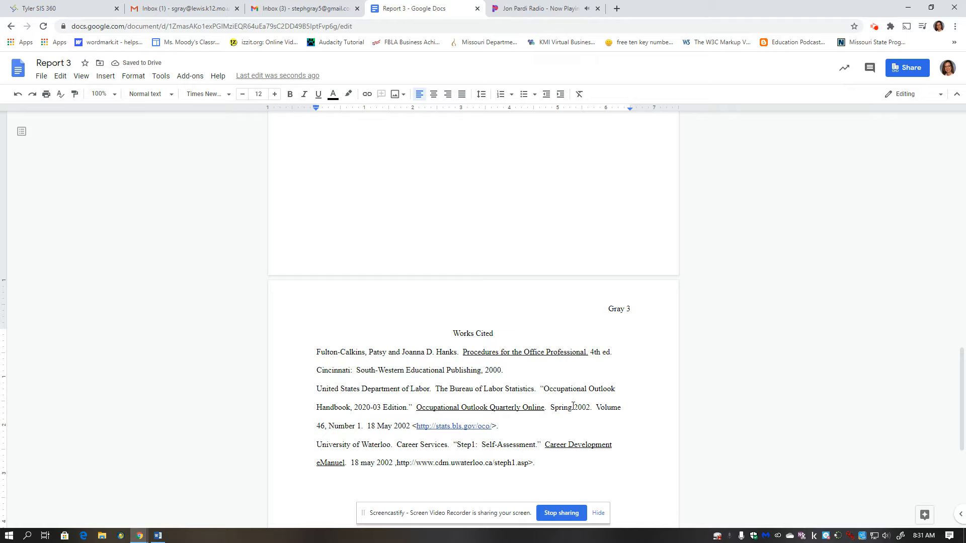
scroll(574, 405, "down", 1)
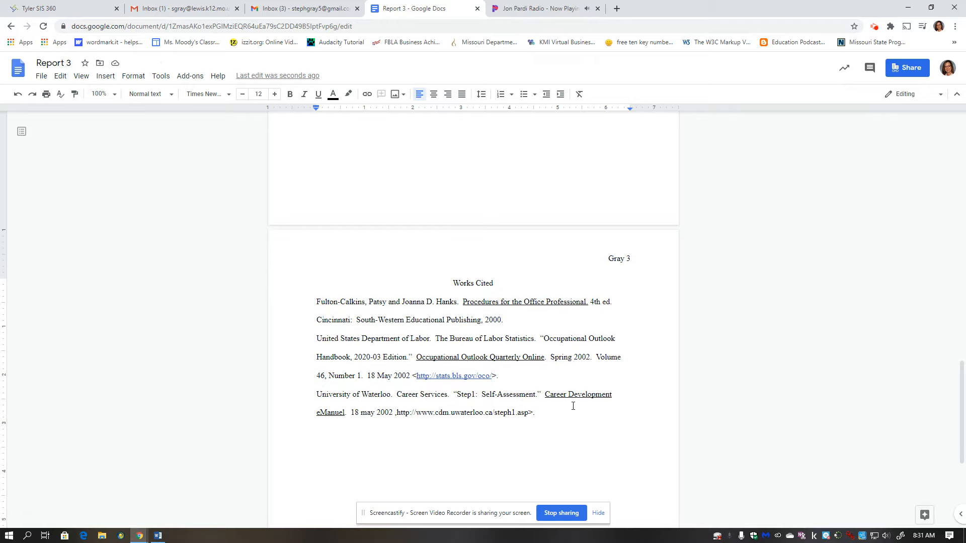
scroll(572, 406, "down", 1)
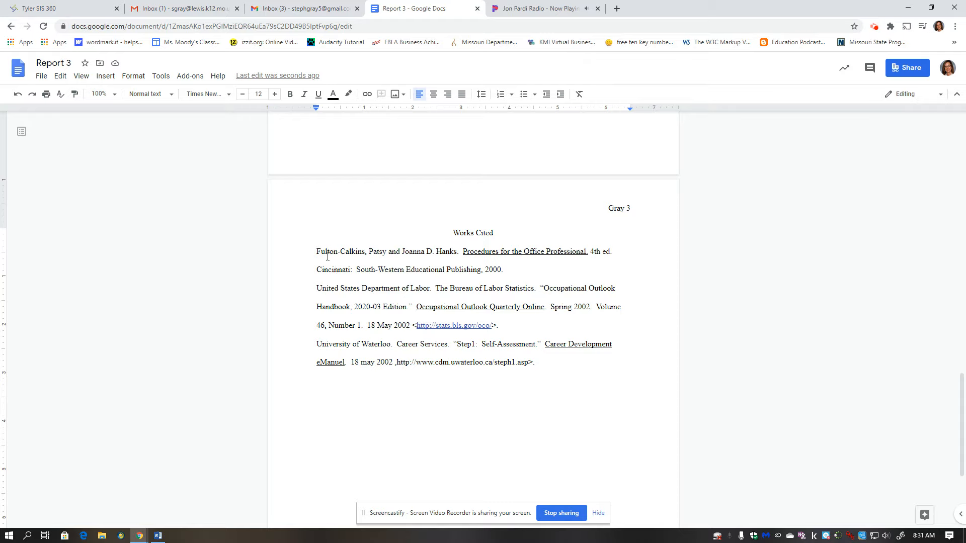
Apply a 0.5-inch hanging indent to all three source entries under the Works Cited heading.
left_click_drag(314, 252, 541, 368)
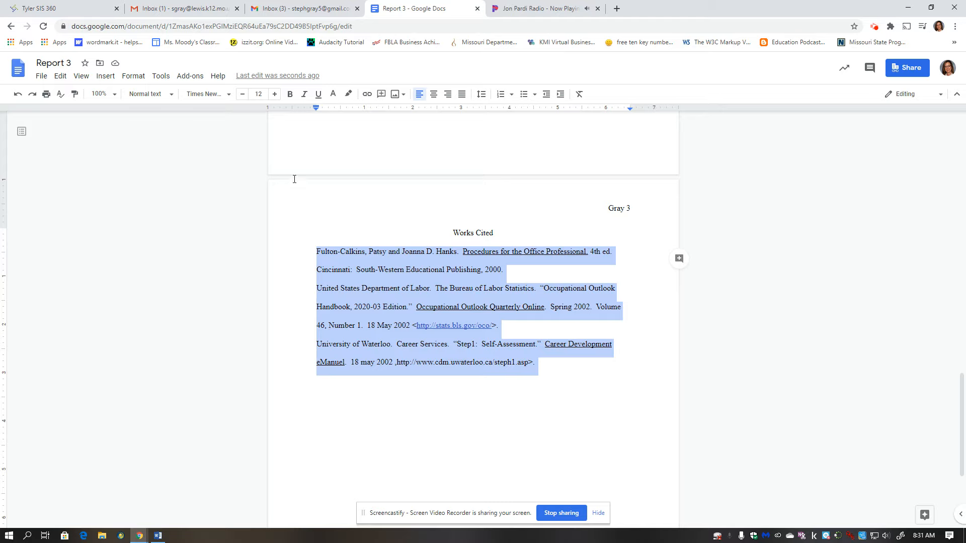
left_click(133, 77)
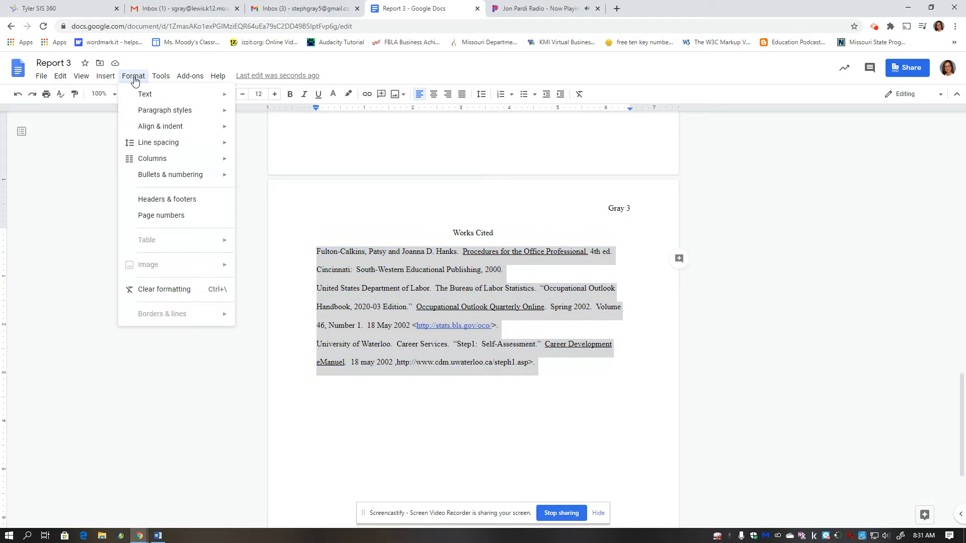
mouse_move(176, 130)
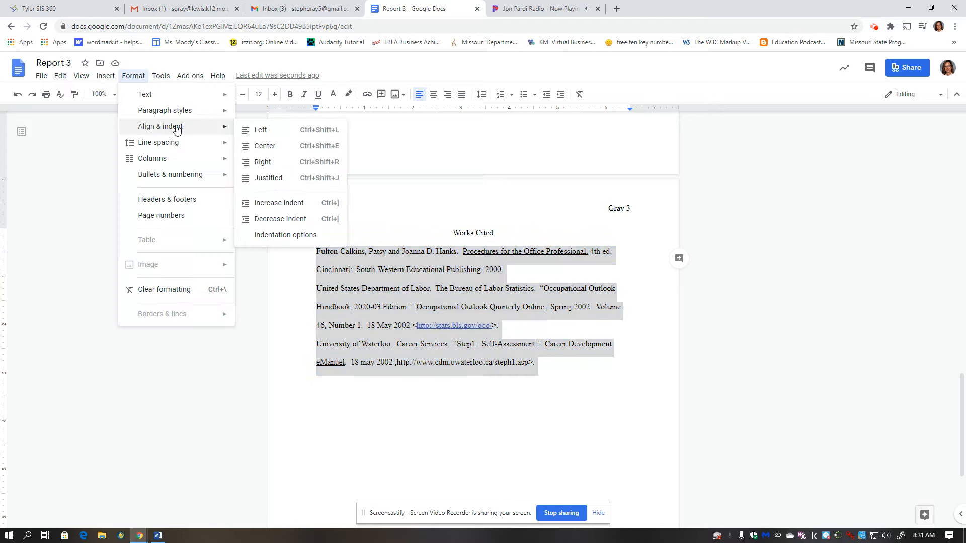
left_click(290, 235)
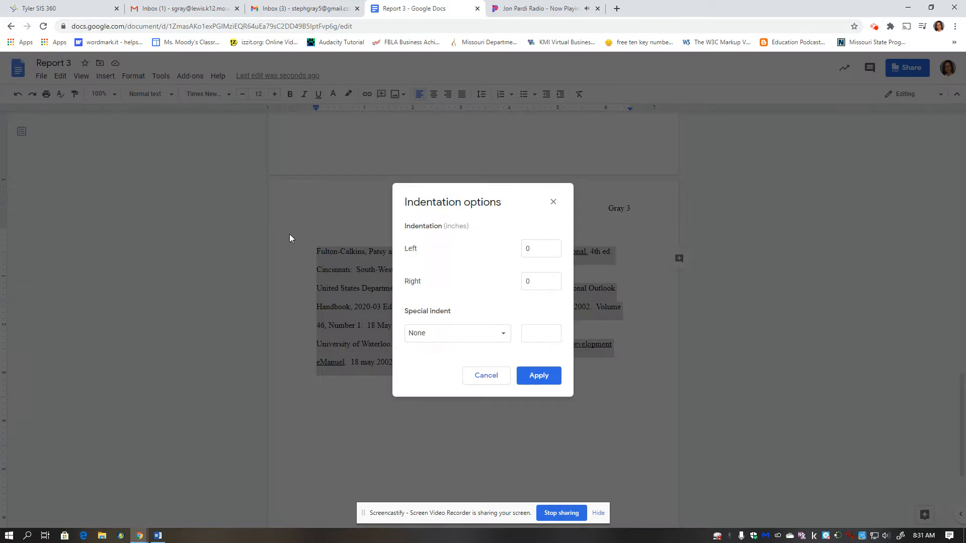
left_click(448, 333)
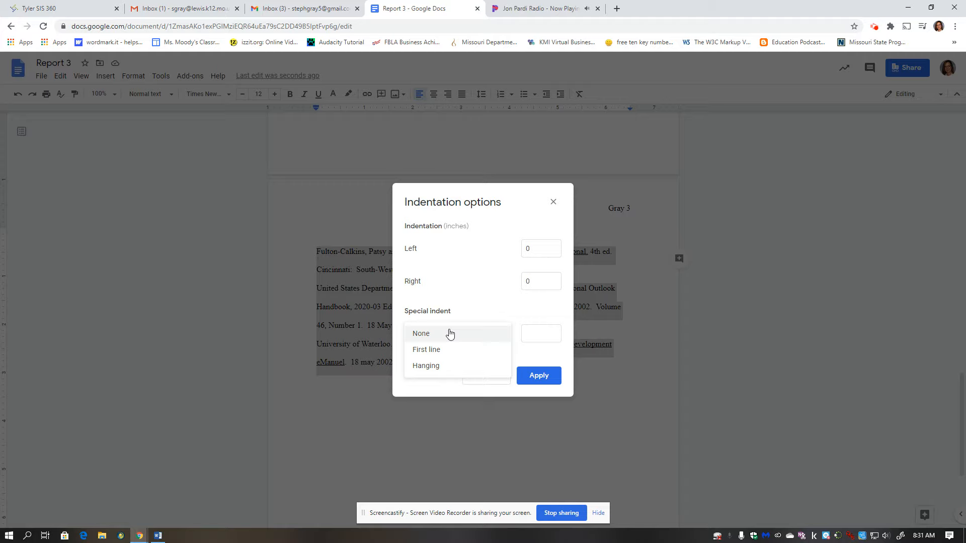
left_click(454, 369)
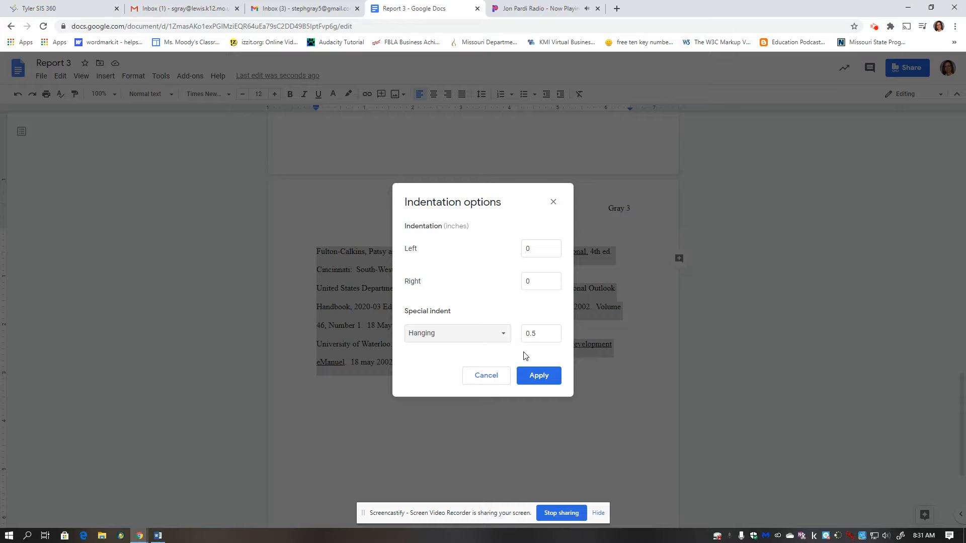
left_click(546, 382)
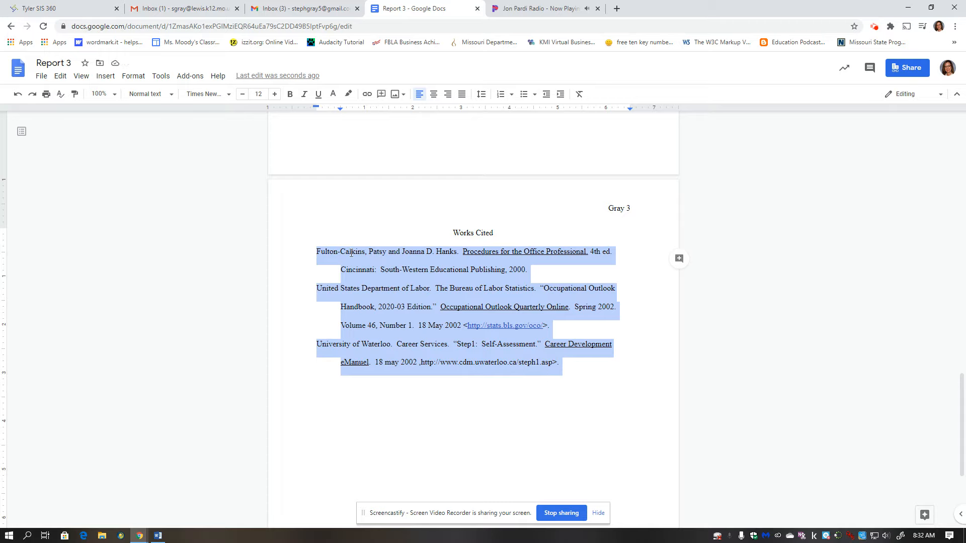
left_click(389, 431)
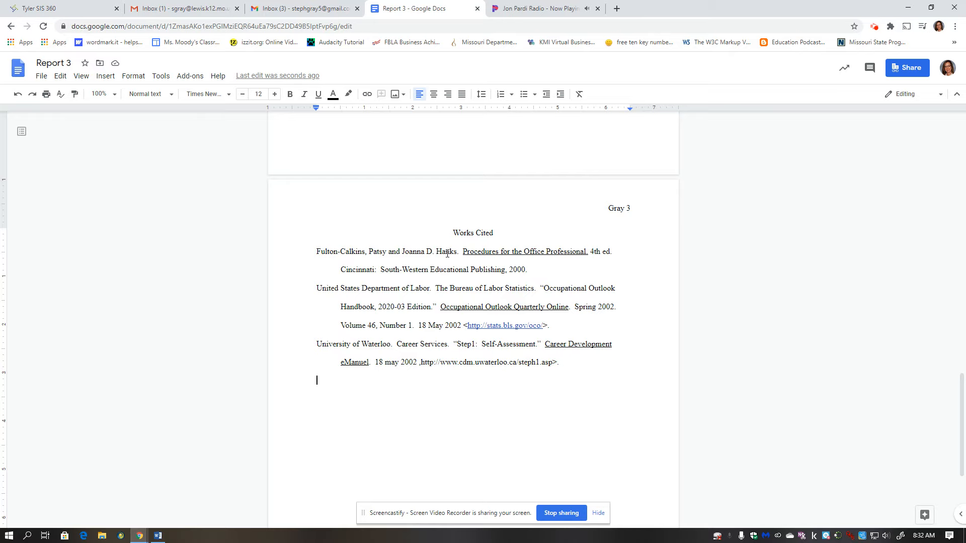
Review the whole report's formatting from the first page heading through to the Works Cited page.
scroll(448, 253, "up", 10)
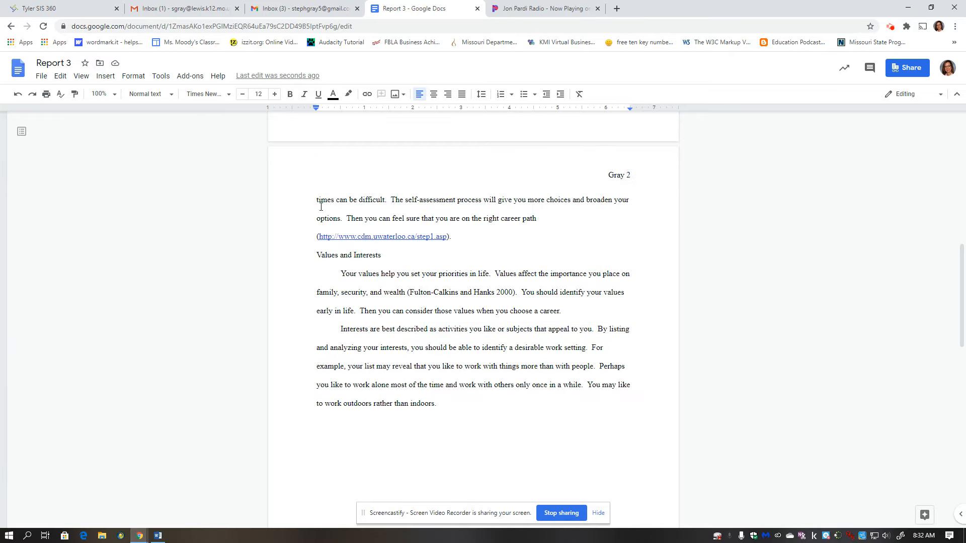
scroll(524, 283, "up", 9)
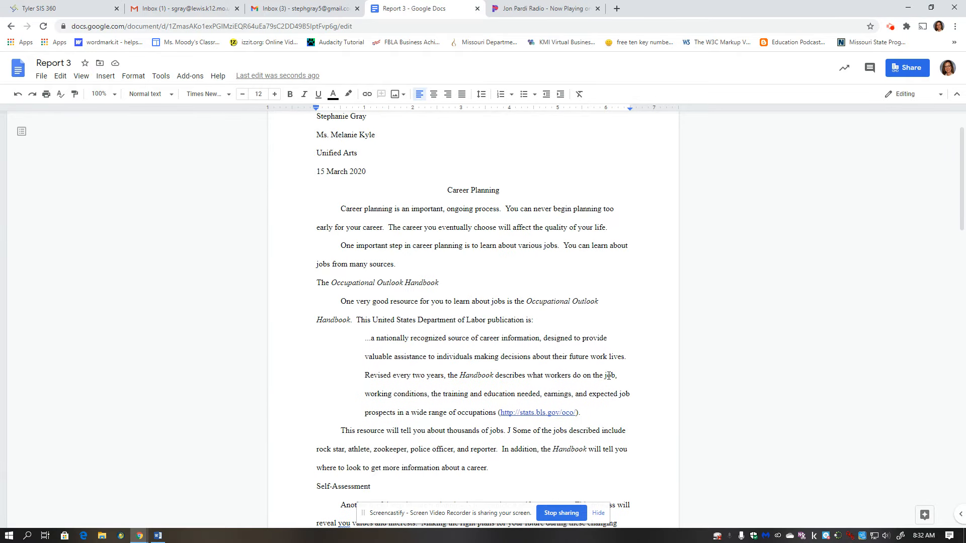
scroll(375, 334, "up", 1)
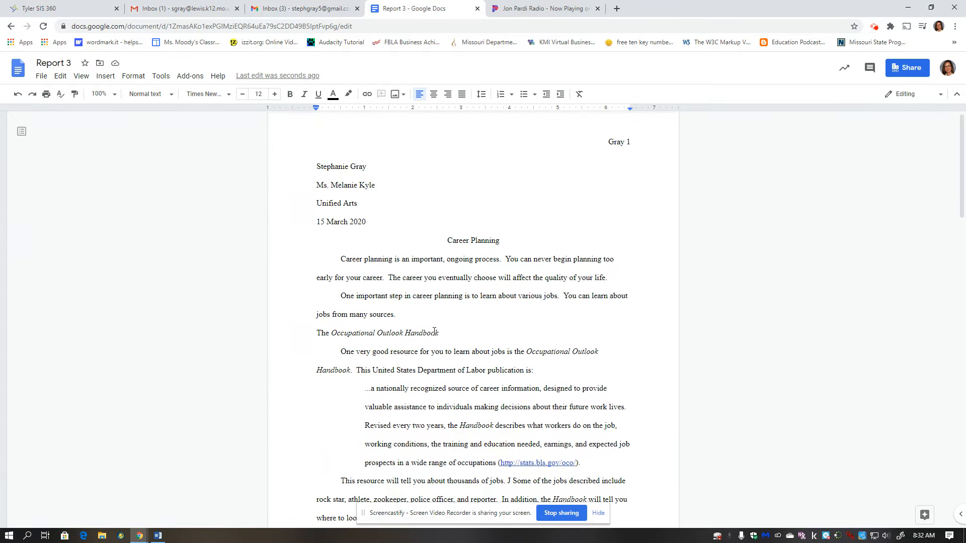
scroll(444, 351, "down", 11)
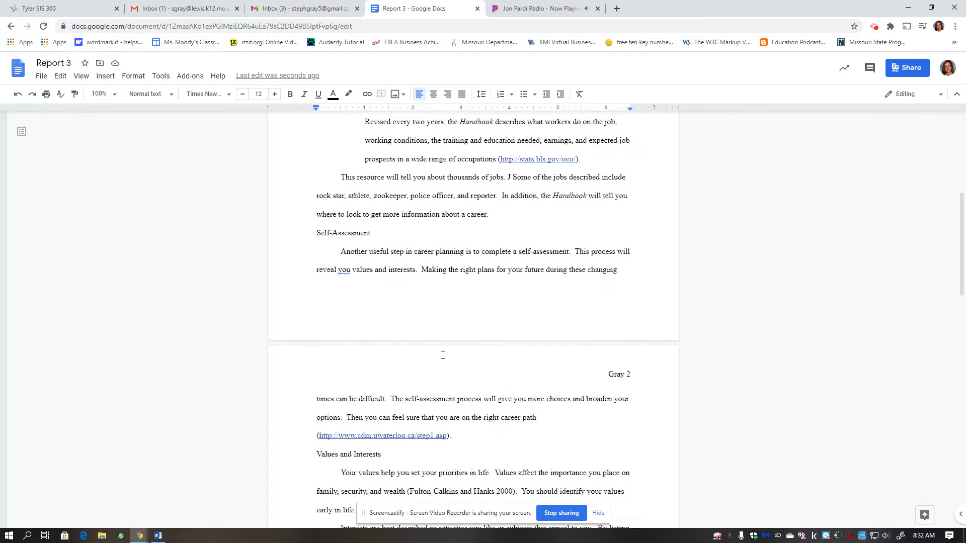
scroll(442, 355, "down", 10)
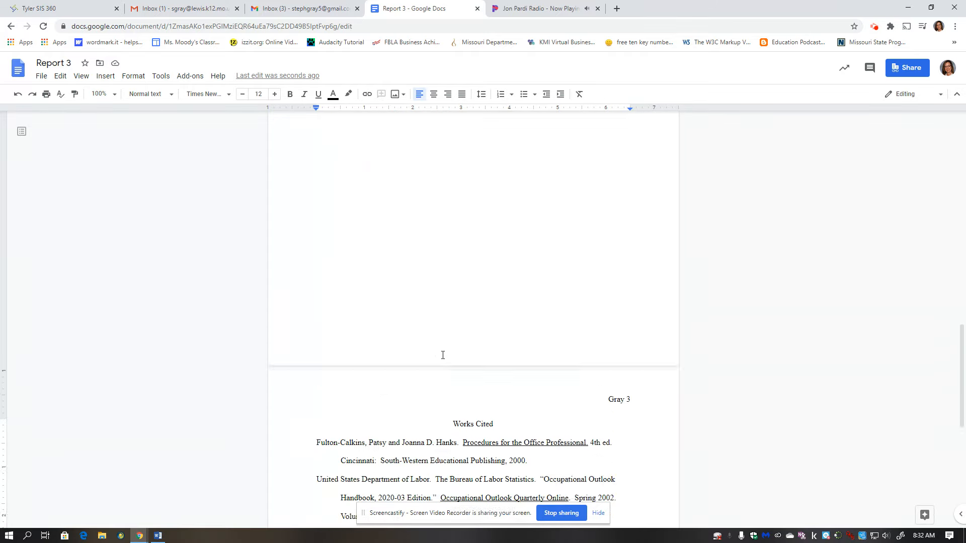
scroll(449, 356, "down", 1)
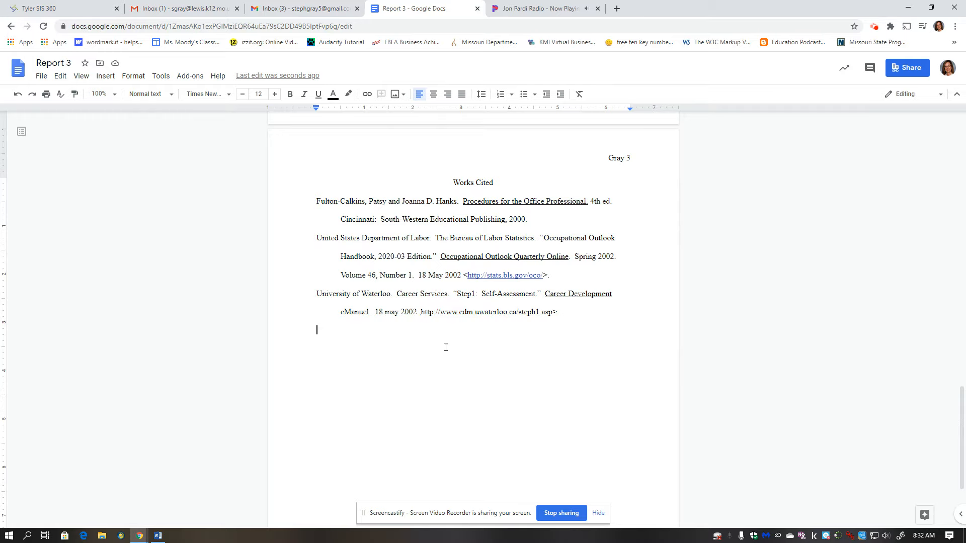
left_click(446, 347)
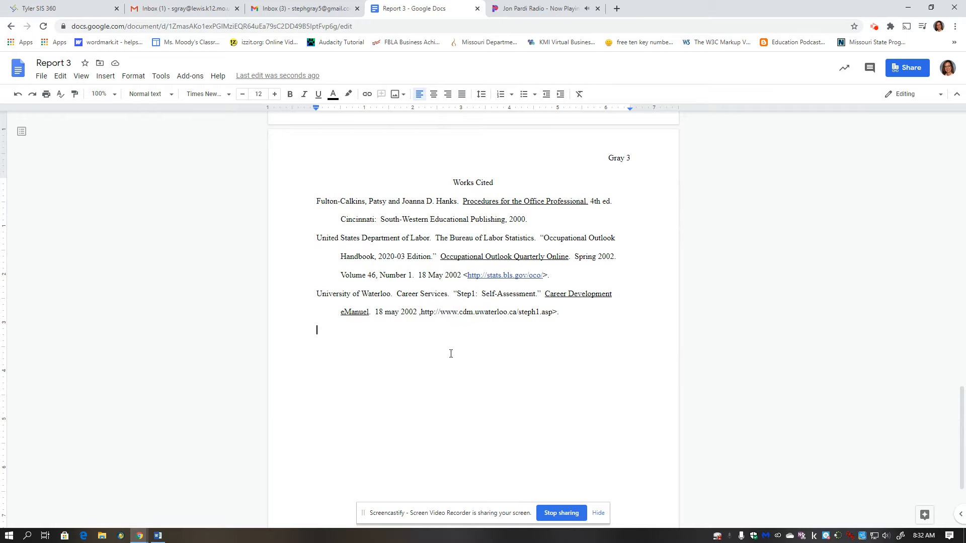